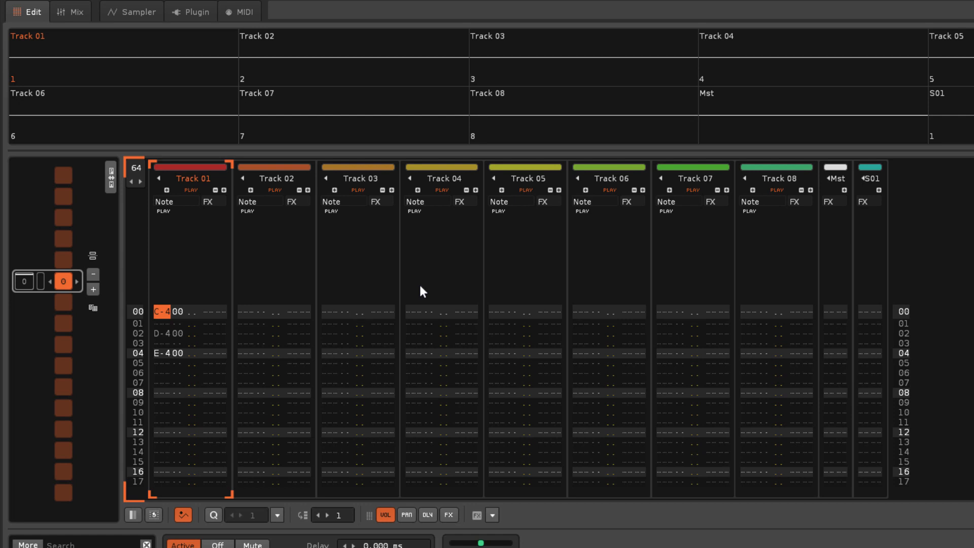
Remove the instrument numbers from the D-4 and E-4 notes in Track 01, keeping the one on the first note
key("Escape")
key("Right")
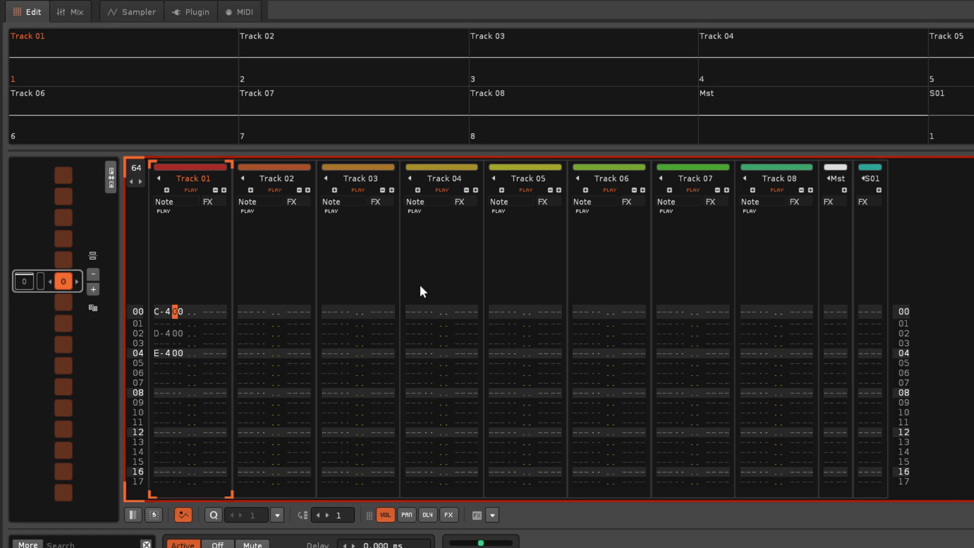
key("Down")
key("Down")
key("Delete")
key("Delete")
key("Delete")
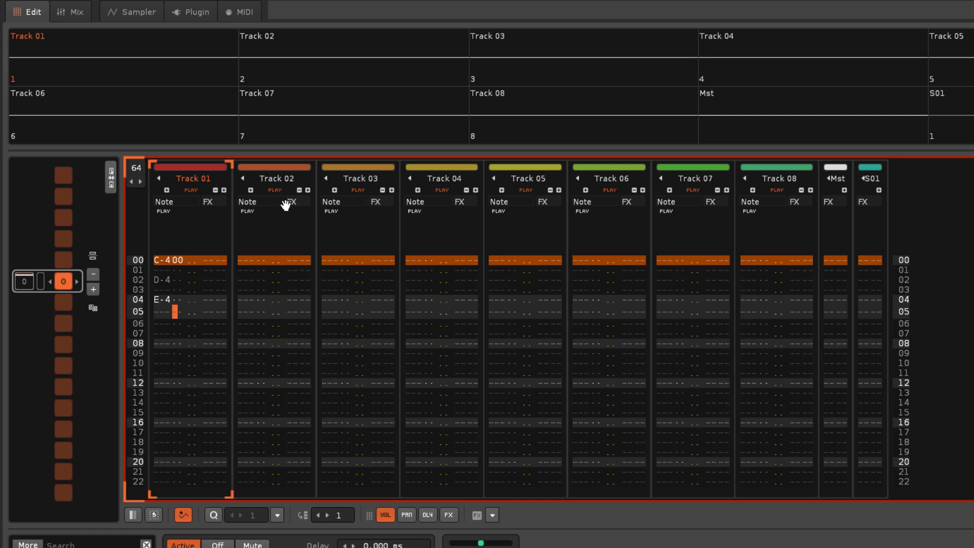
Show the sample column in the sampler's Phrase 01 and delete the sample numbers from the D-4 and E-4 notes
left_click(126, 11)
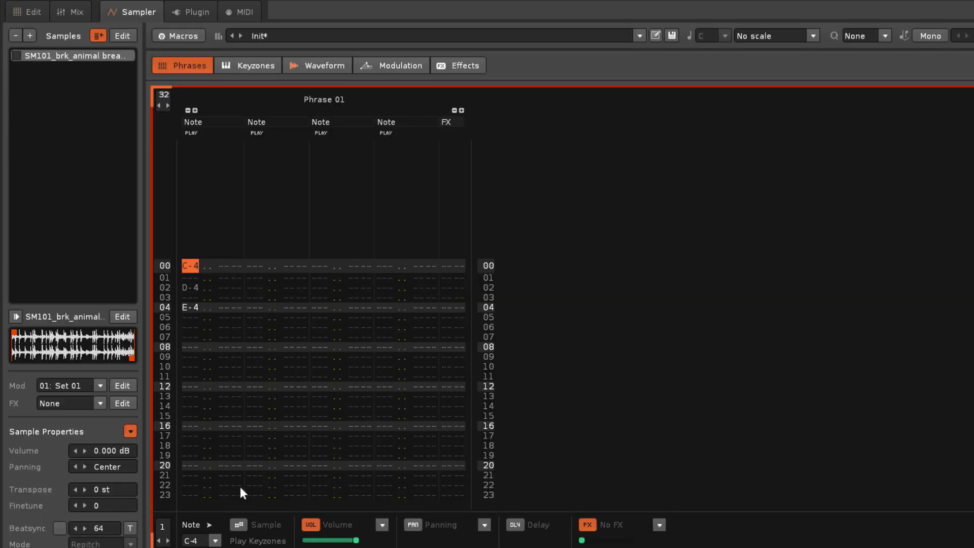
left_click(237, 527)
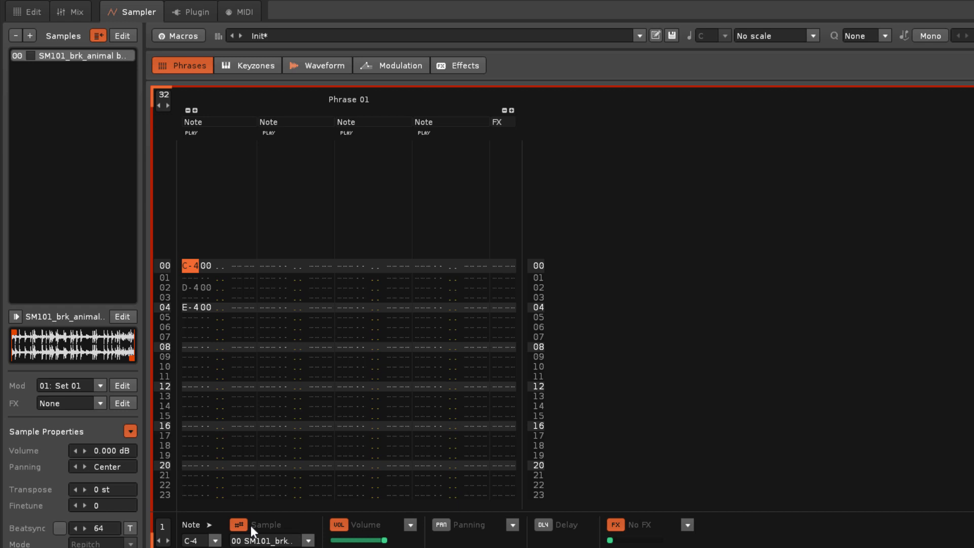
key("Right")
key("Down")
key("Down")
key("Delete")
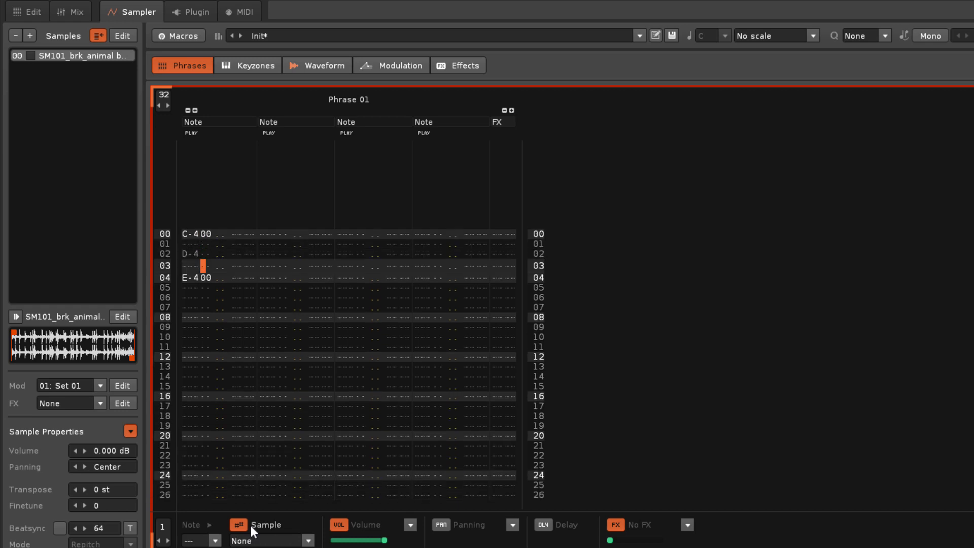
key("Down")
key("Delete")
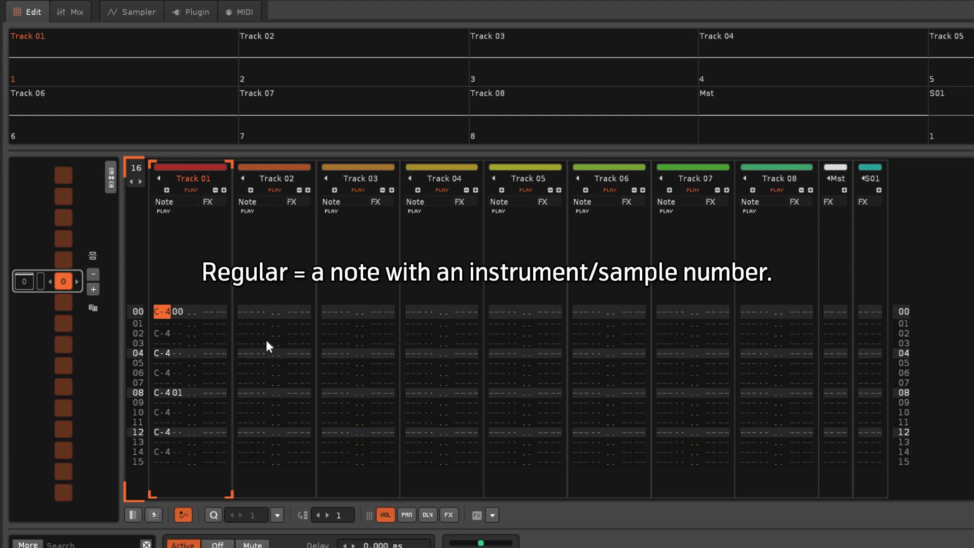
Play the 16-line pattern with the C-4 ghost notes on Track 01, then stop playback
key("space")
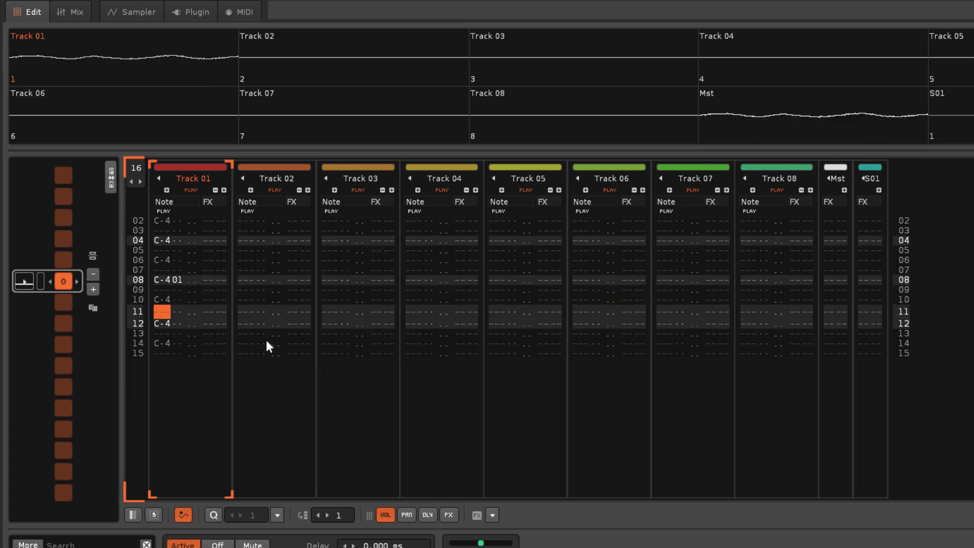
key("space")
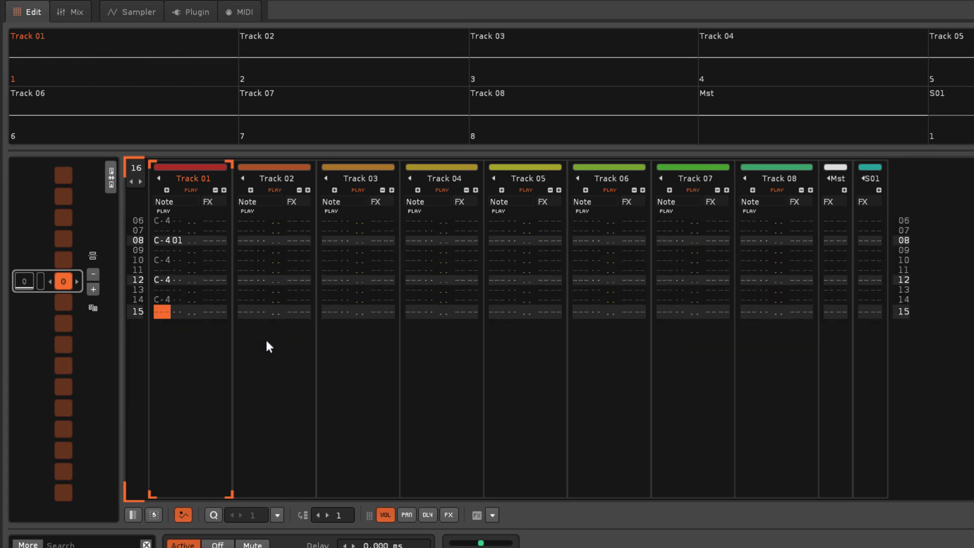
Open the phrase of the bs_kick_004 instrument in the sampler and play it, then stop it
left_click(144, 14)
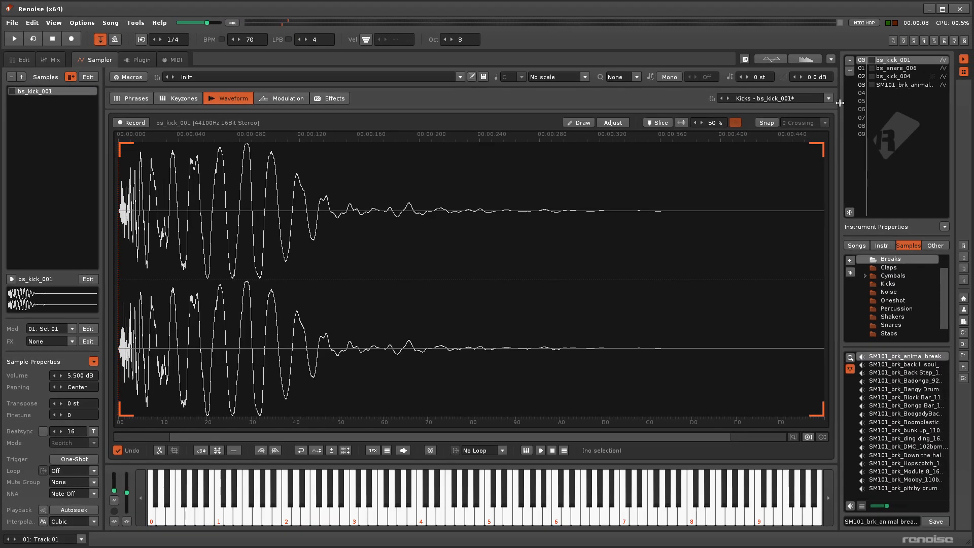
left_click(903, 76)
left_click(136, 99)
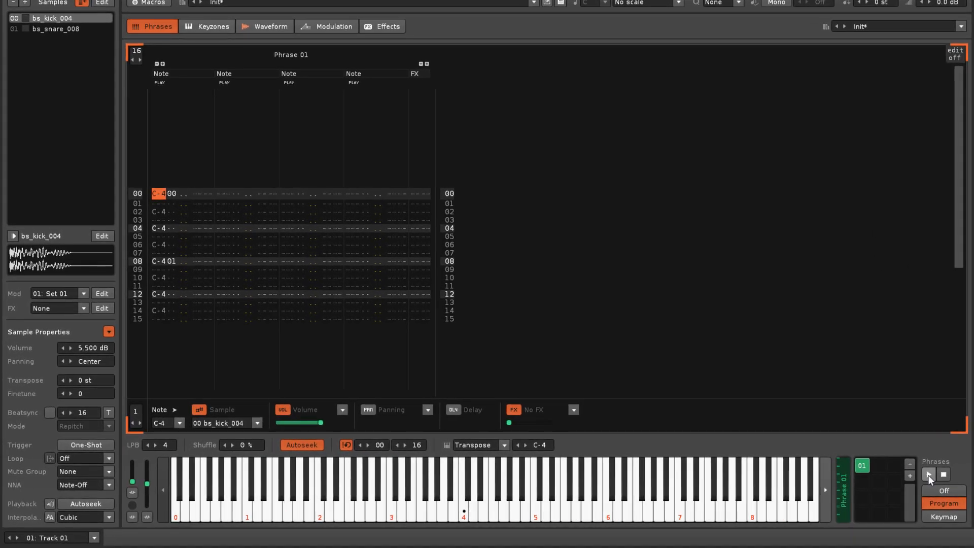
left_click(928, 475)
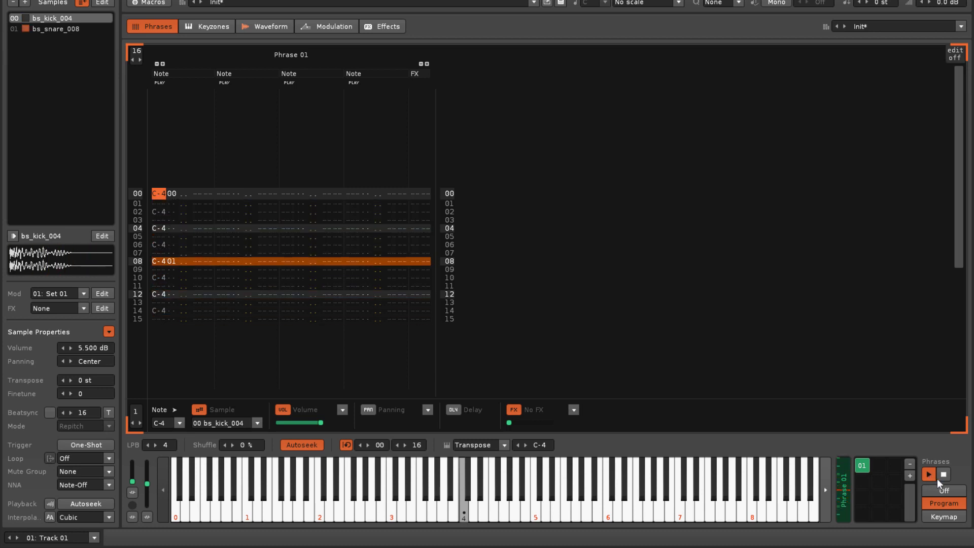
left_click(944, 479)
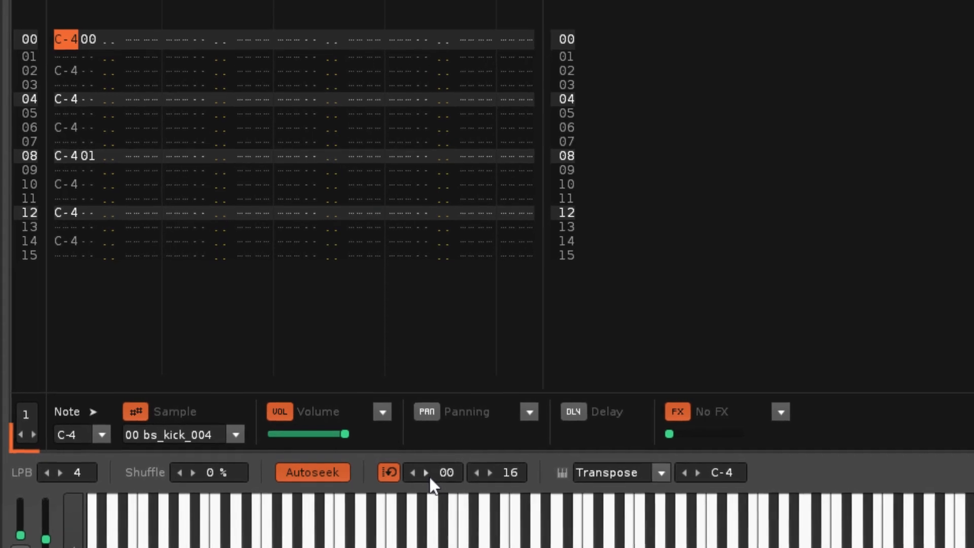
Set the phrase loop start to line 02 and audition the looping phrase
left_click(429, 475)
left_click(429, 474)
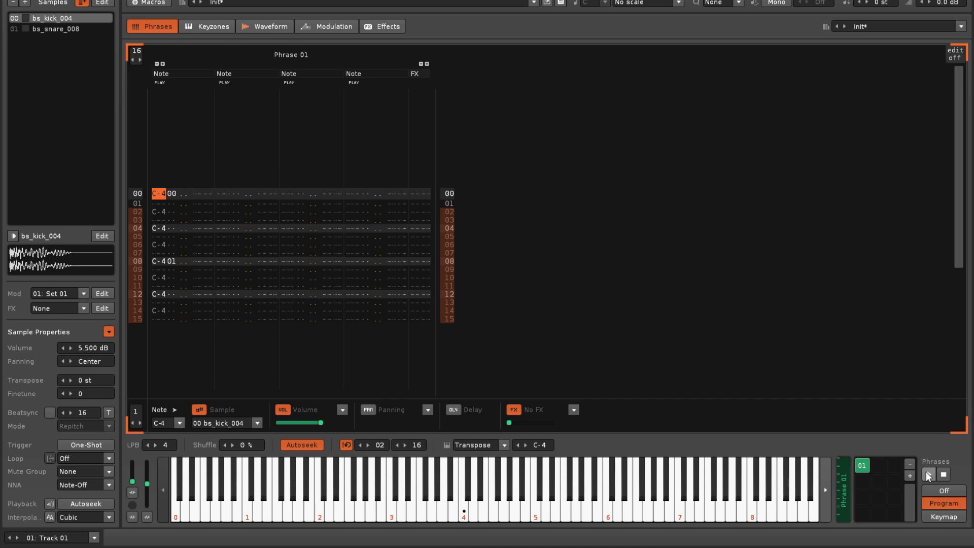
left_click(928, 475)
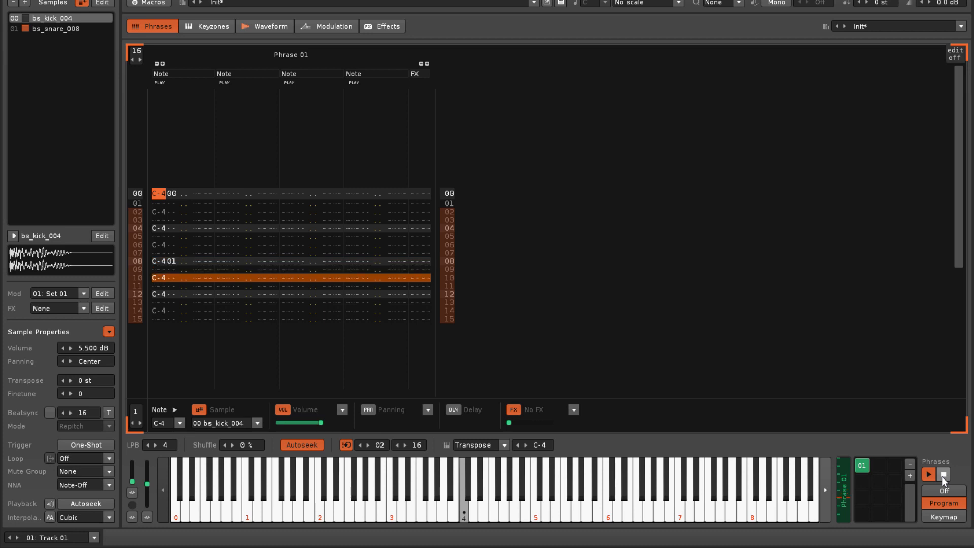
left_click(943, 475)
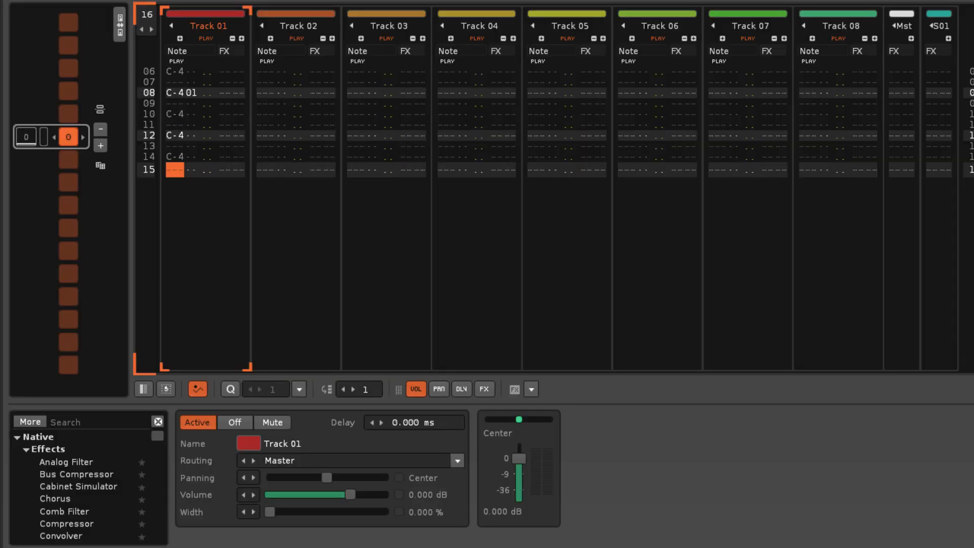
Select the SM101_brk_animal instrument and run through Track 01's pattern lines from line 00
key("space")
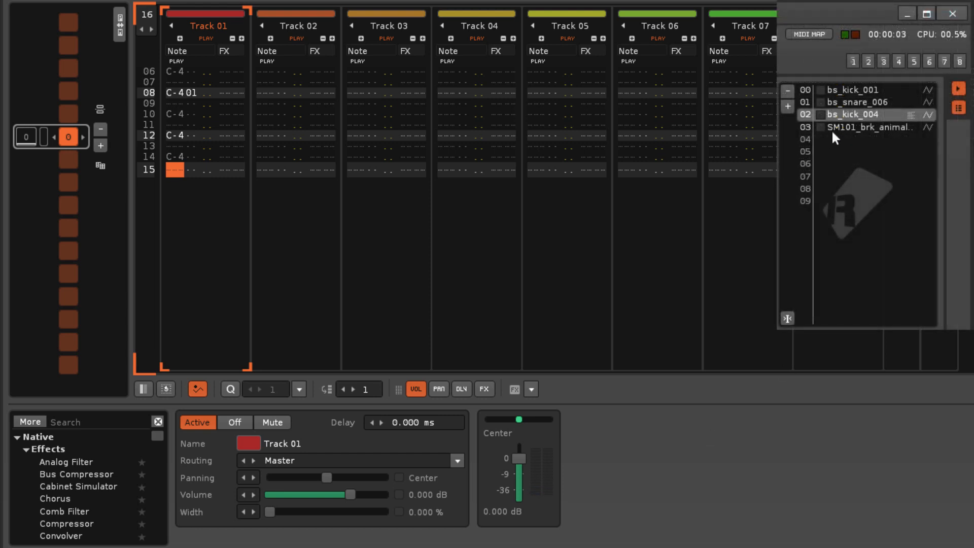
left_click(836, 128)
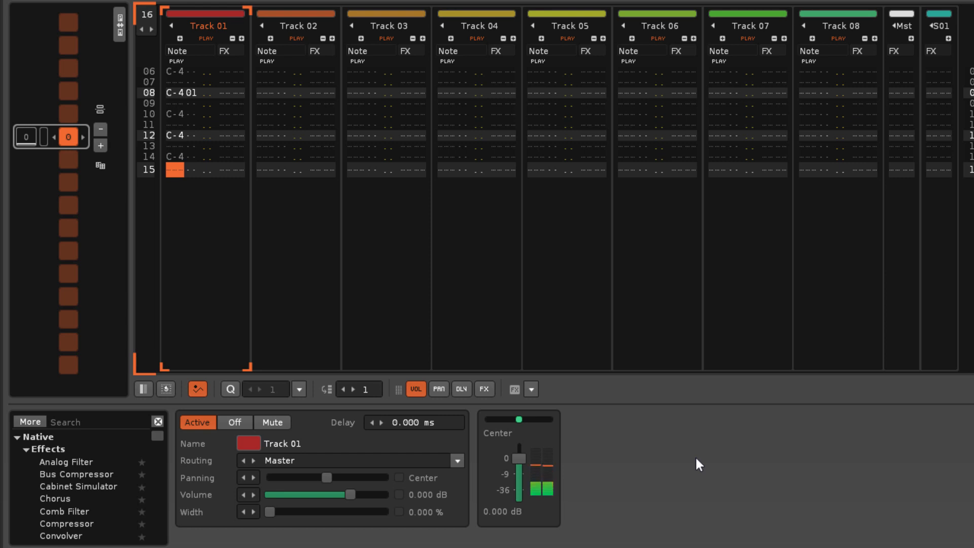
key("Down")
key("Down")
key("Down")
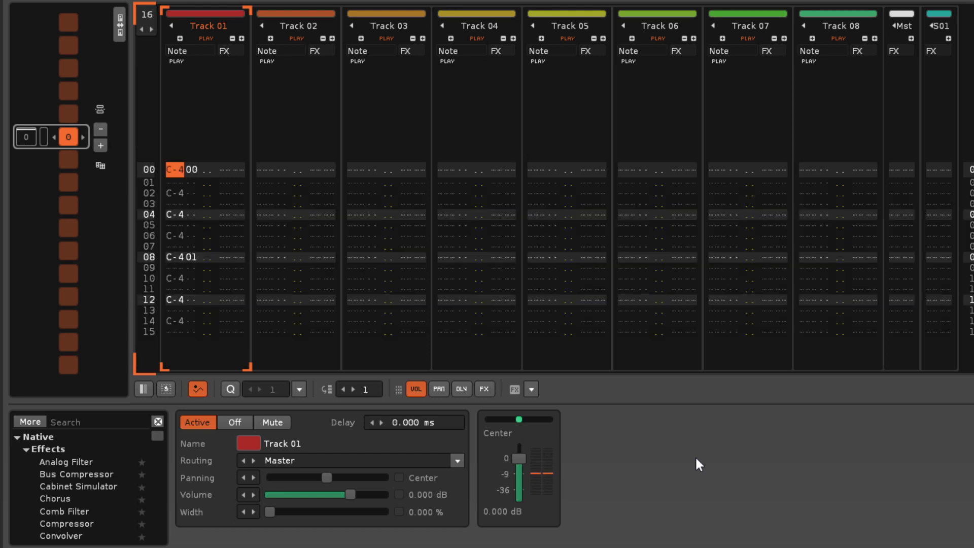
key("Down")
key("Down")
key("Down")
key("Down")
key("Down")
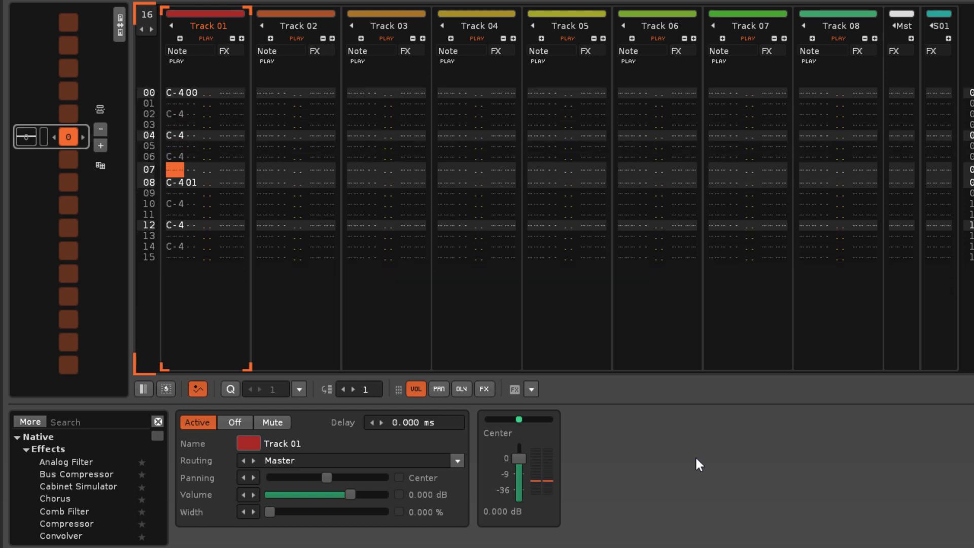
key("Down")
key("Down")
key("Down")
key("Down")
key("Down")
key("Down")
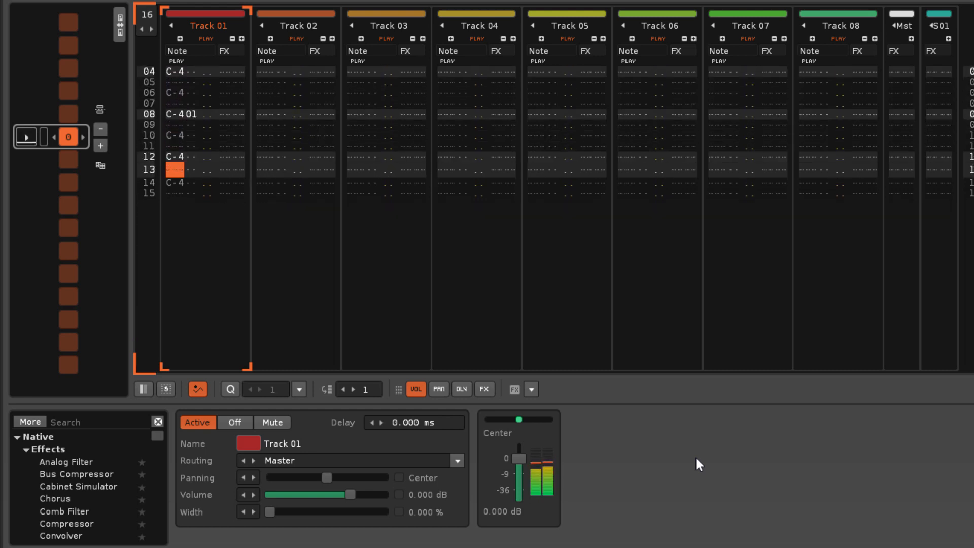
key("space")
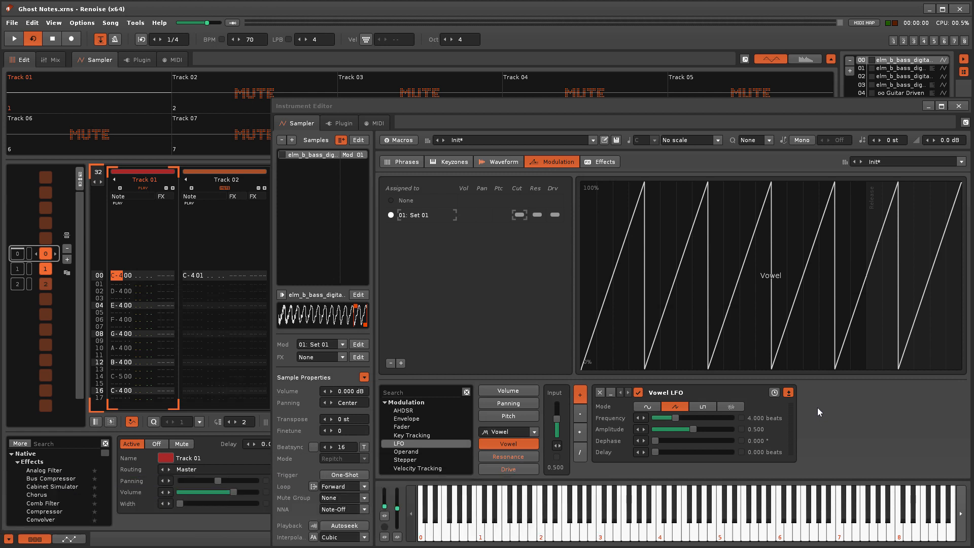
Play Track 01 of the Ghost Notes song and examine the Resonance and Drive LFO modulation during playback
key("space")
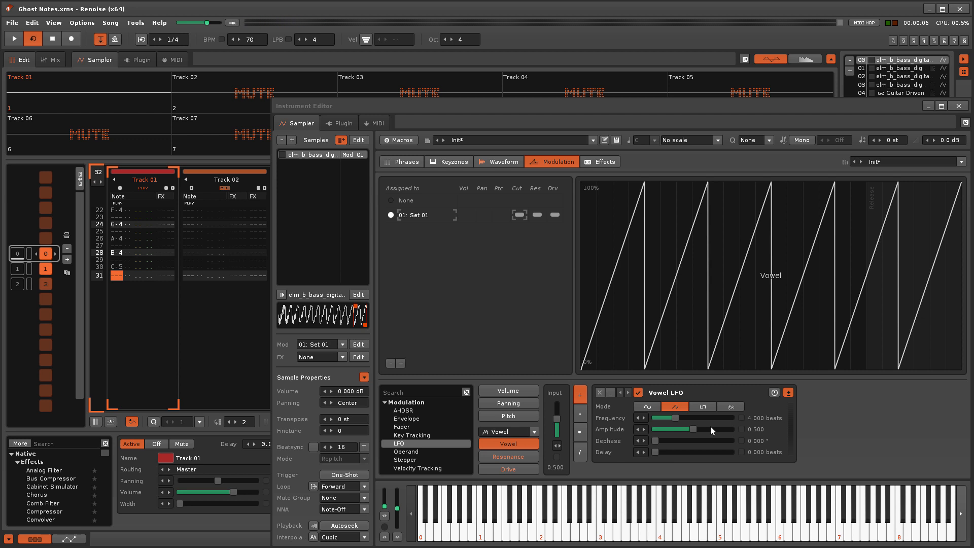
left_click(528, 456)
key("space")
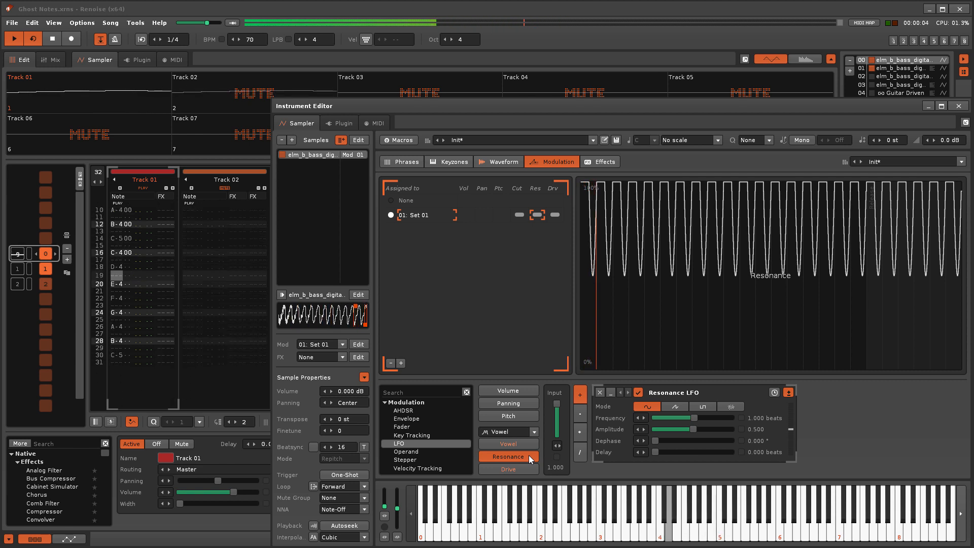
left_click(526, 471)
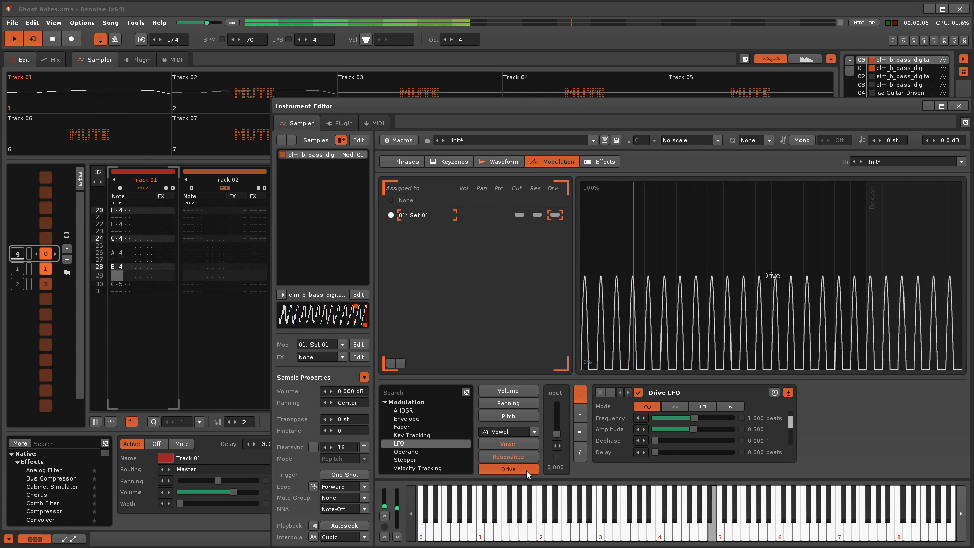
key("space")
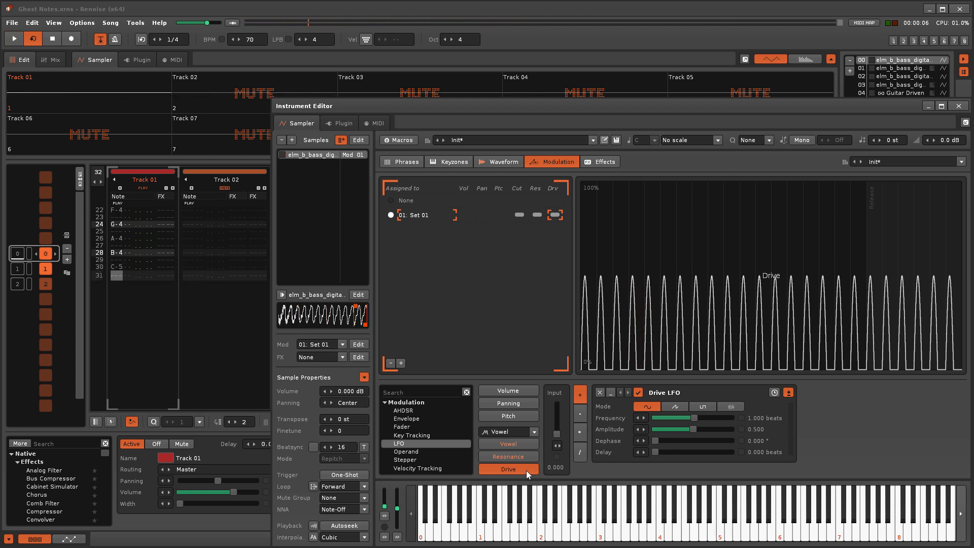
Open the phrase of instrument 01, solo Track 02 and start playback
left_click(897, 70)
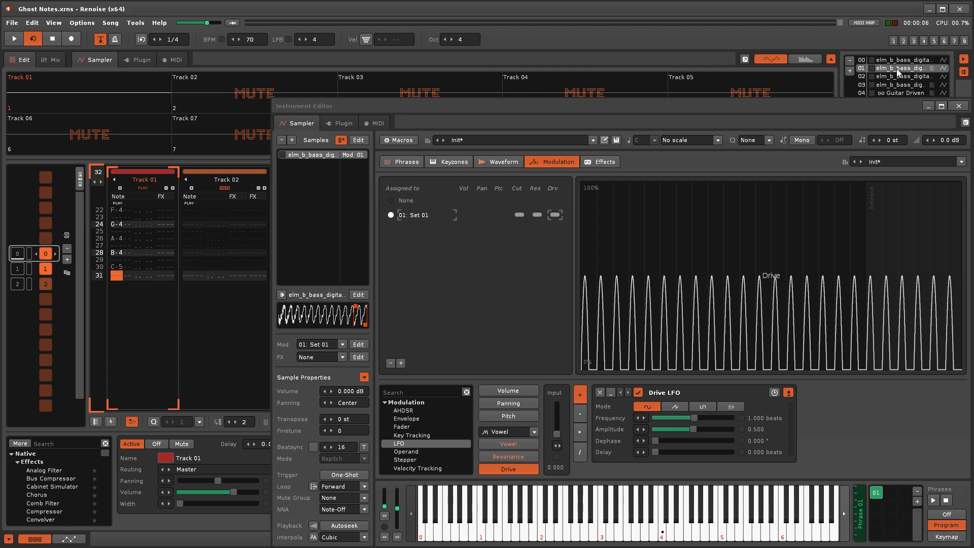
left_click(408, 161)
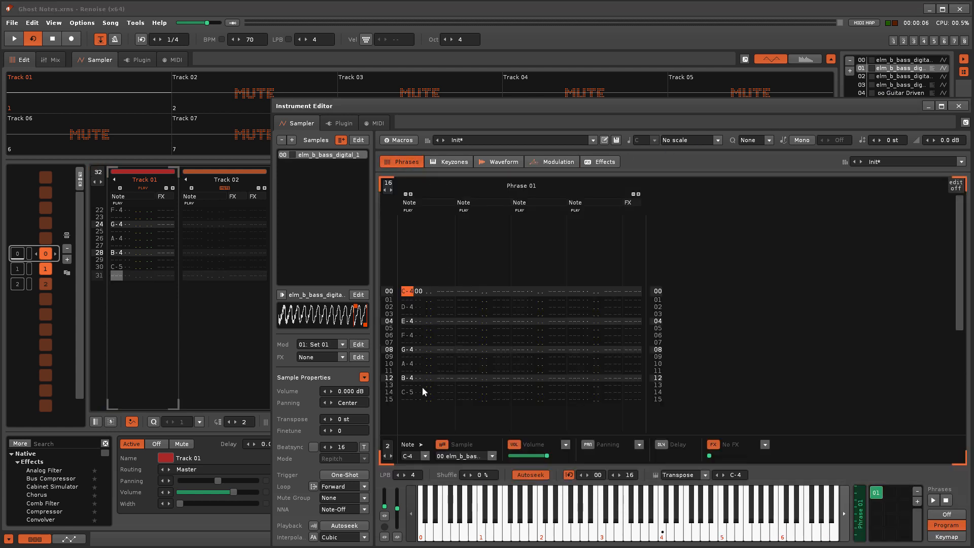
right_click(241, 105)
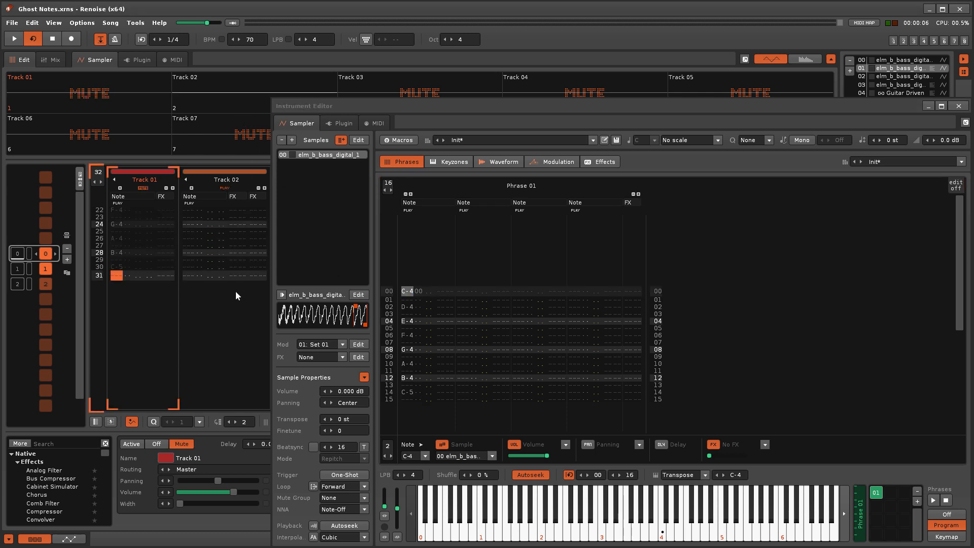
key("space")
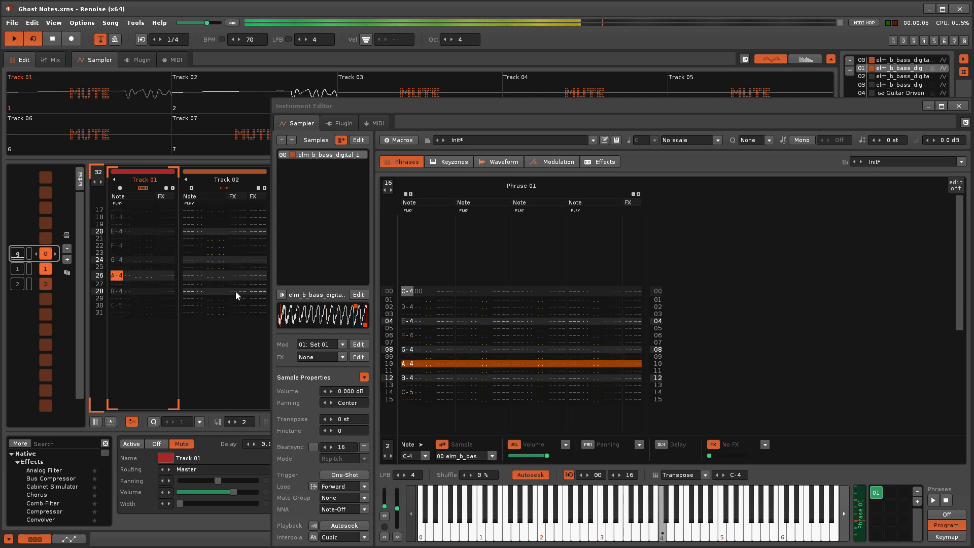
Examine the Drive, Resonance and Vowel LFO modulation of instrument 01 while its phrase plays
left_click(550, 163)
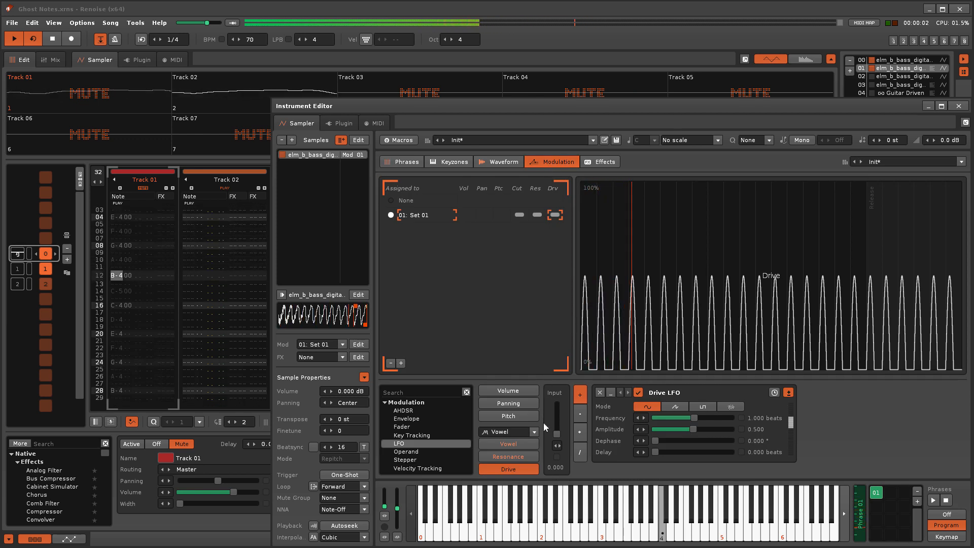
left_click(529, 455)
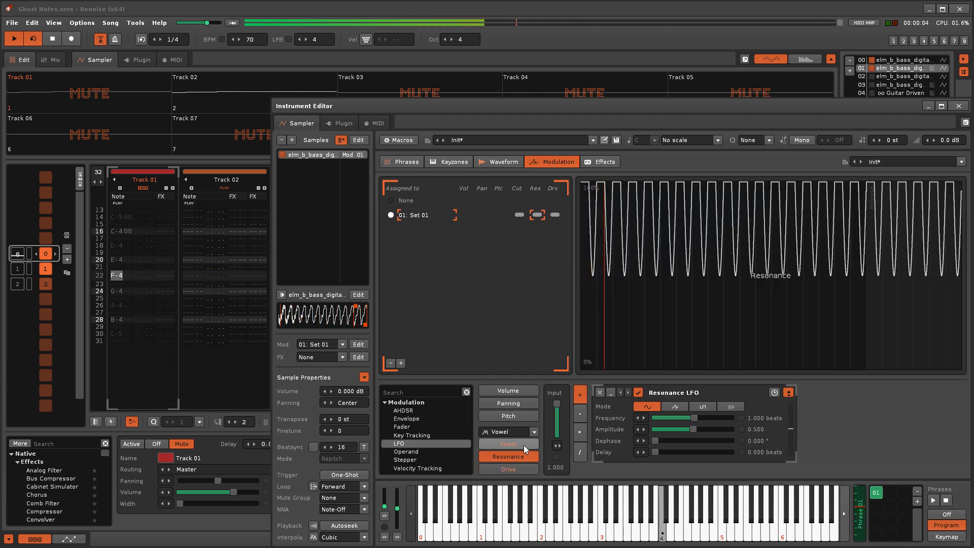
left_click(523, 444)
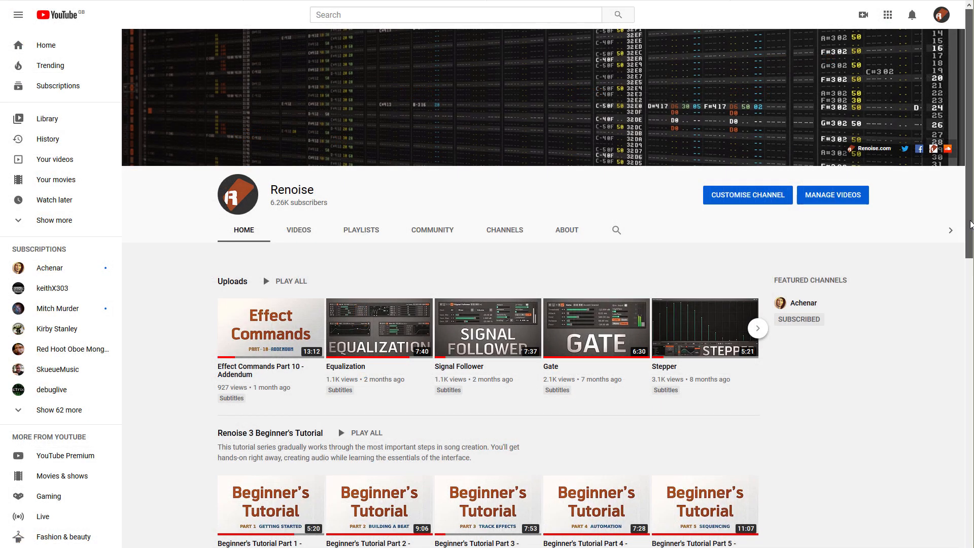
Switch to the Renoise YouTube channel and open the Modulation: Free-Running LFO video under Other Official Videos
left_click_drag(971, 223, 970, 533)
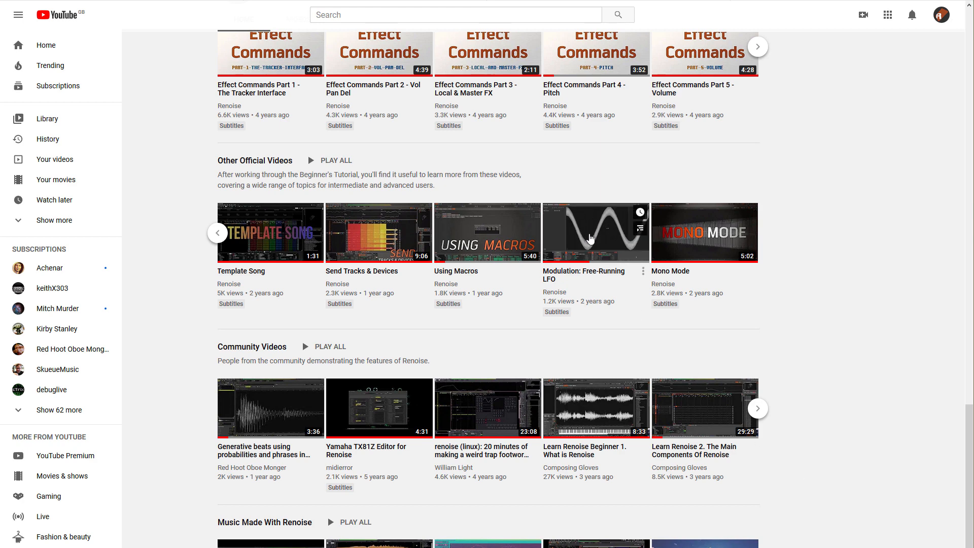
left_click(590, 239)
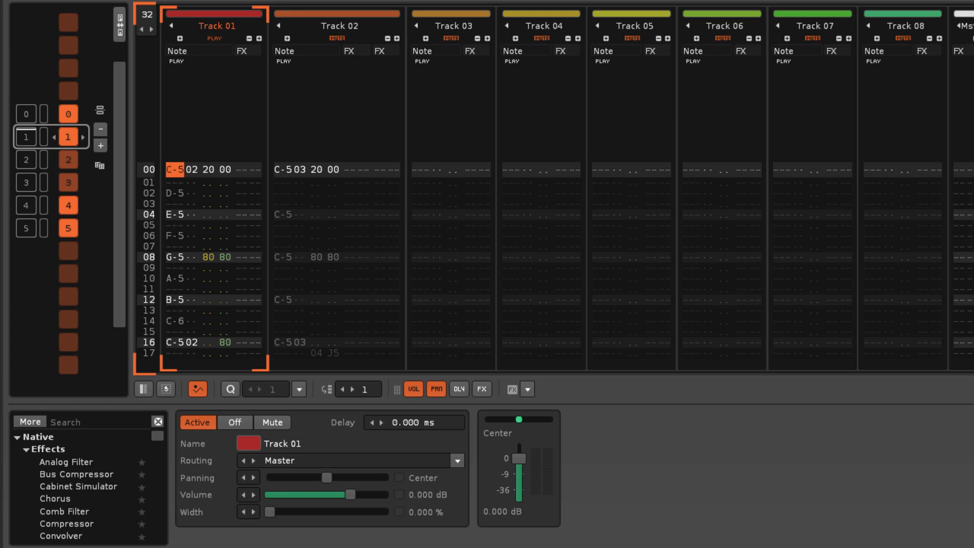
Return to Renoise and play pattern 1 to hear Track 01's ghost notes with volume and panning values
key("space")
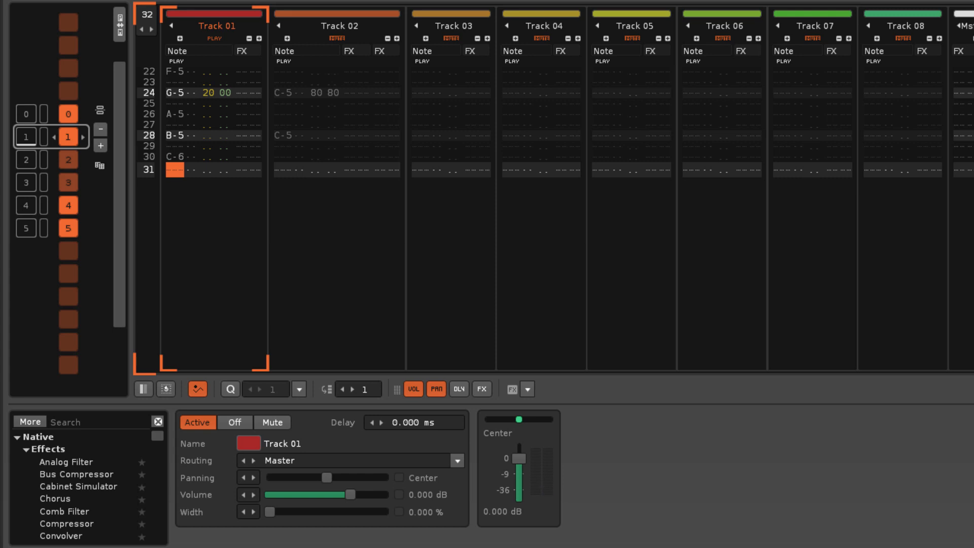
Select pattern 2 and play it to hear Track 01's ghost notes with volume and panning slide commands
left_click(26, 159)
key("Down")
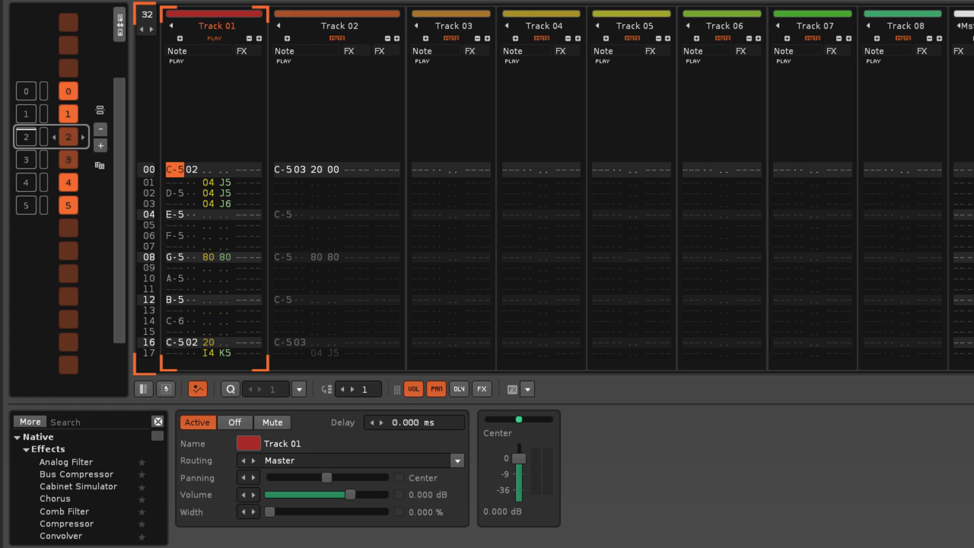
key("space")
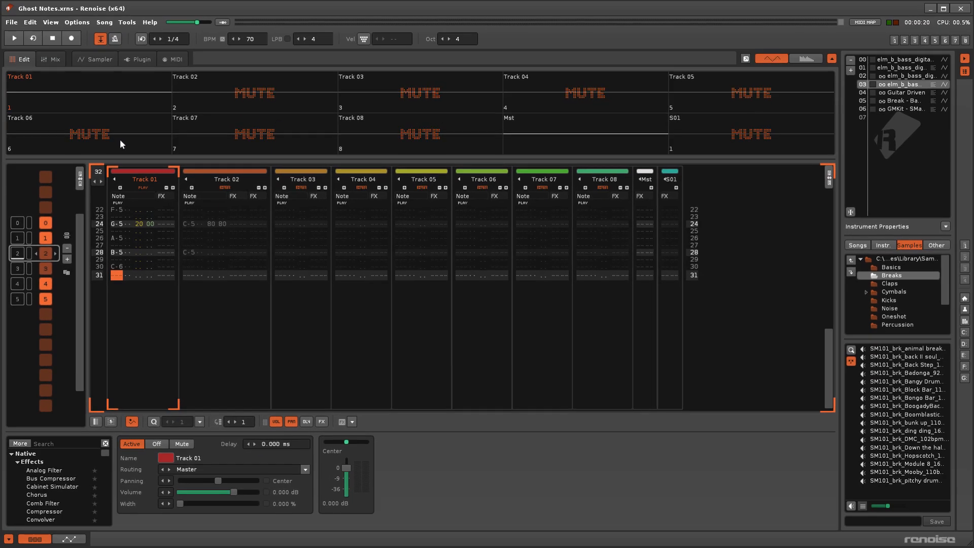
Open the sampler's phrase editor for instrument 03, detach it into its own window, and play Phrase 03 before stopping it
left_click(111, 62)
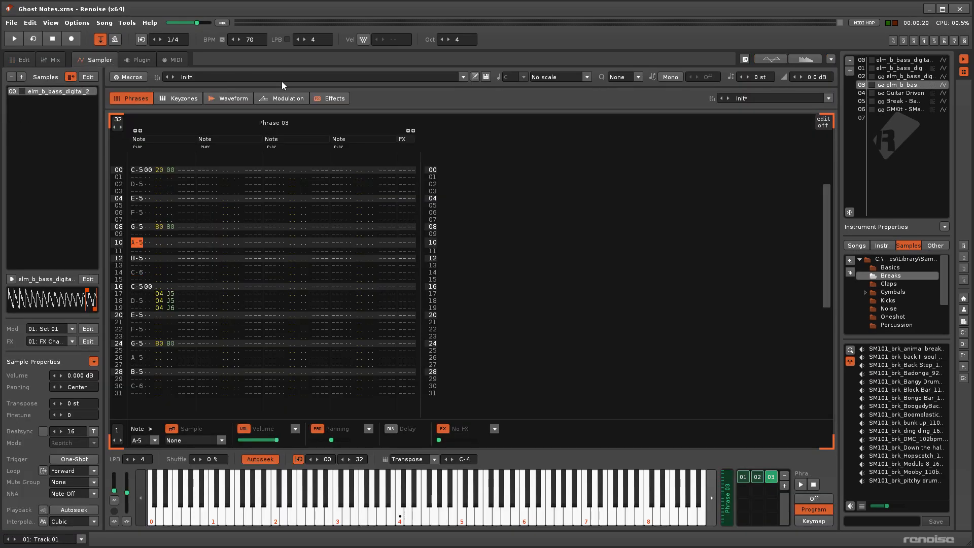
left_click(745, 60)
left_click(936, 502)
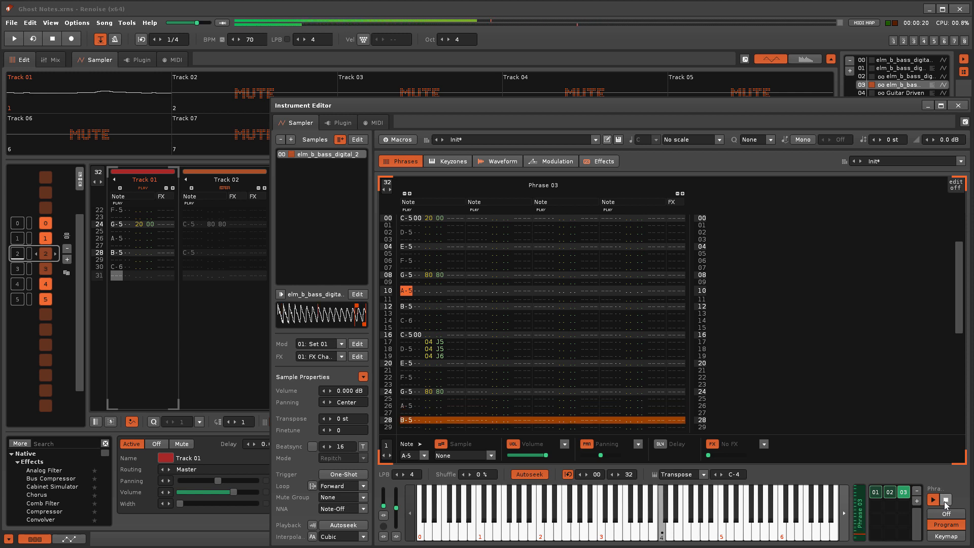
left_click(946, 501)
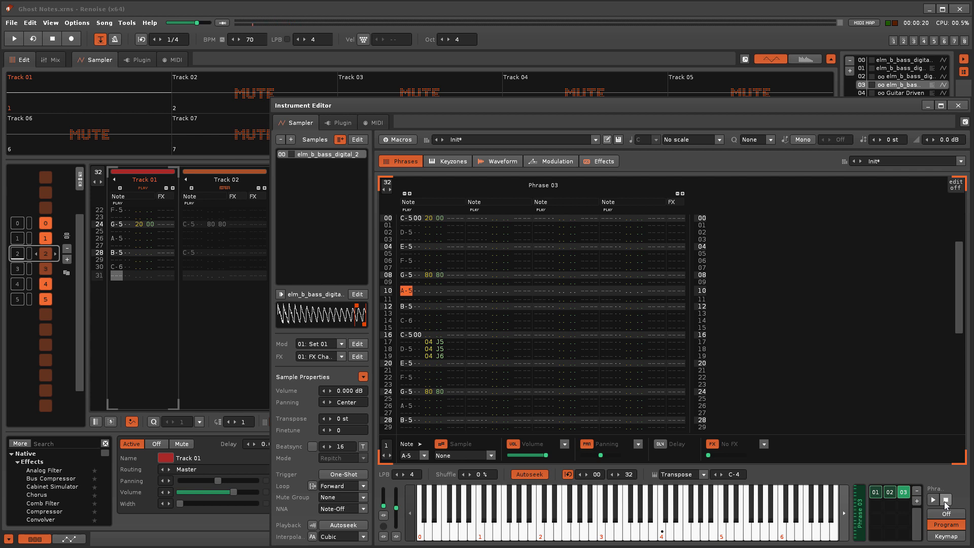
Select Phrase 01 of instrument 03, solo Track 02, and play pattern 2, switching to phrase 02 during playback
left_click(876, 492)
right_click(228, 95)
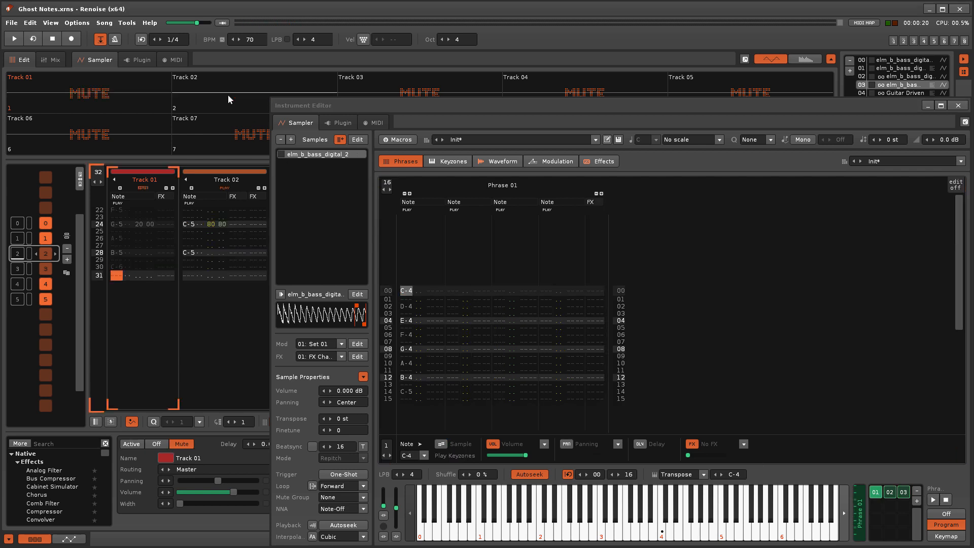
key("space")
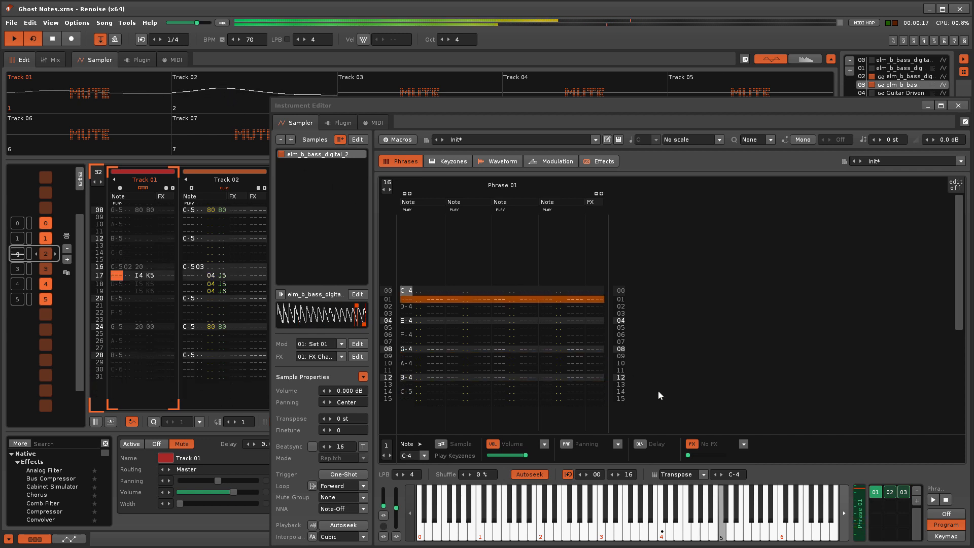
left_click(890, 492)
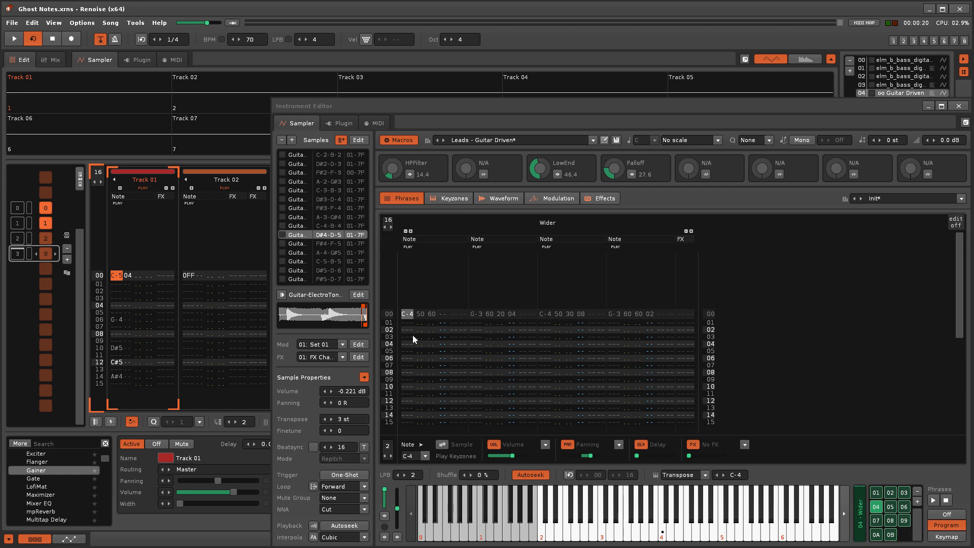
Play pattern 3 with the Guitar Driven phrases Wider, #Phrase 02 and #Guitar - Fifths Theme (sample 03) to compare their ghost notes
key("space")
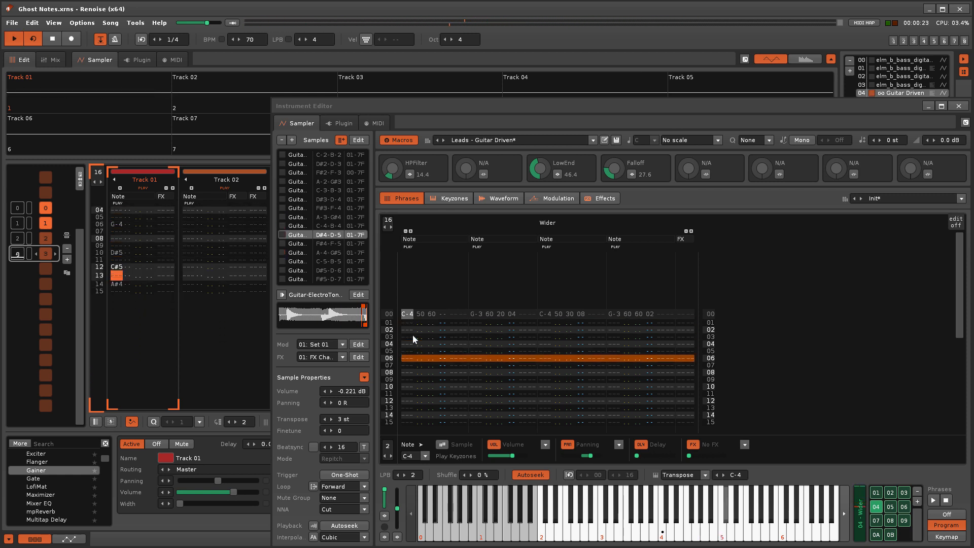
left_click(889, 508)
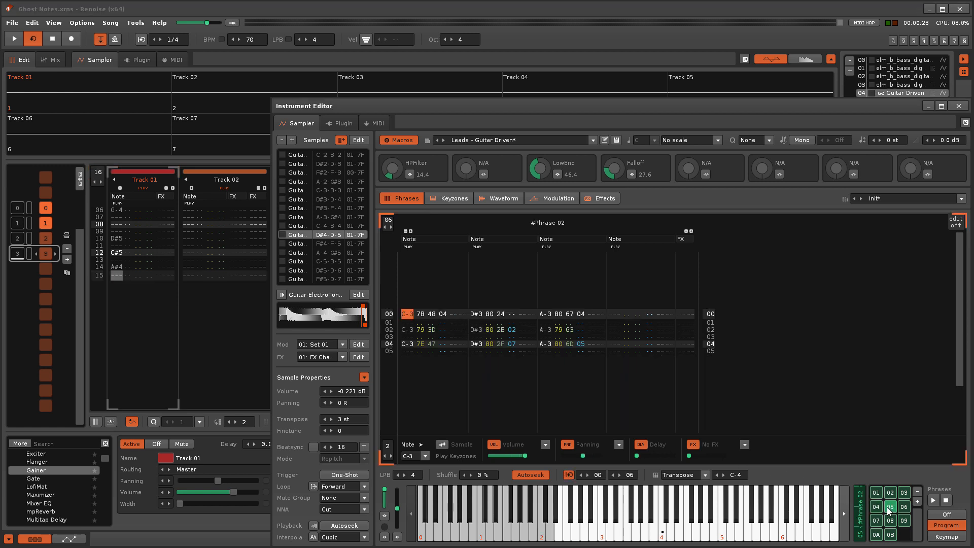
key("space")
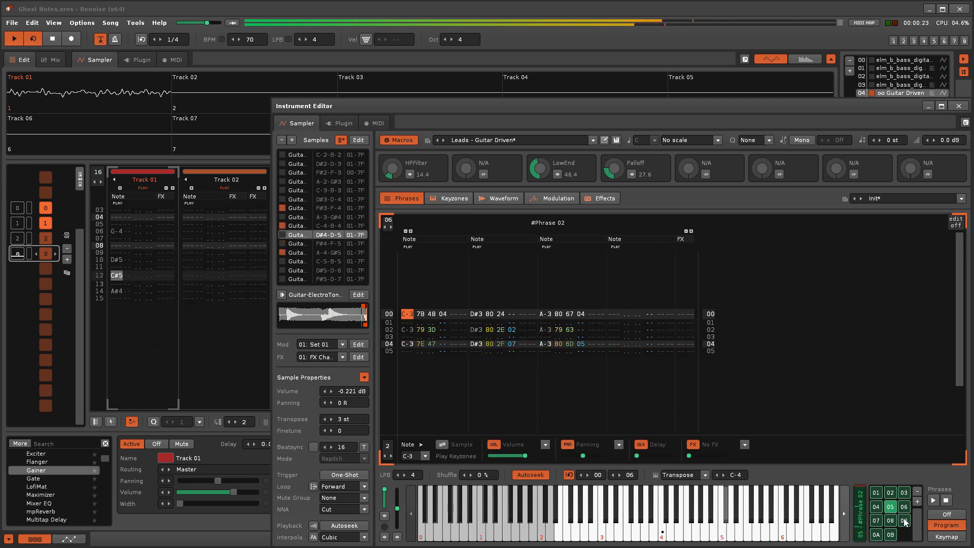
left_click(904, 521)
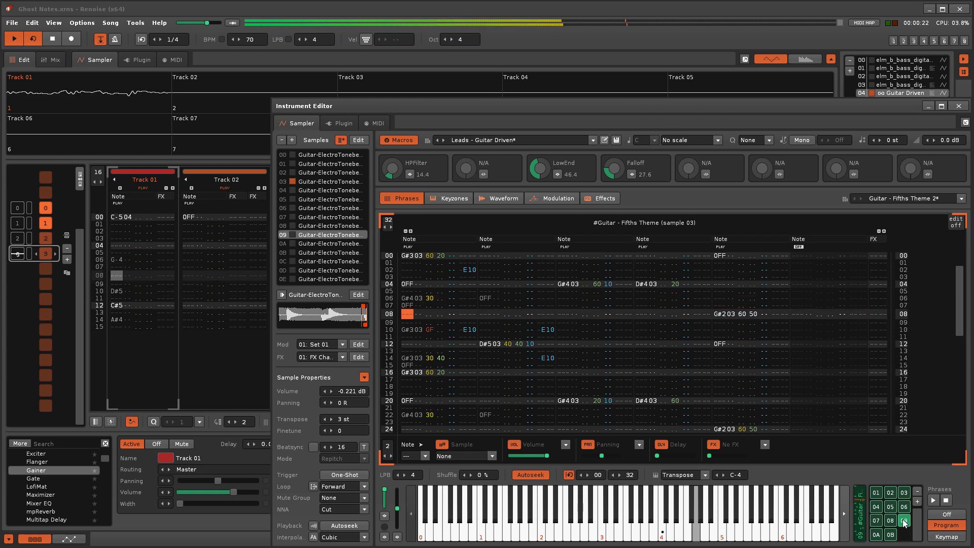
key("space")
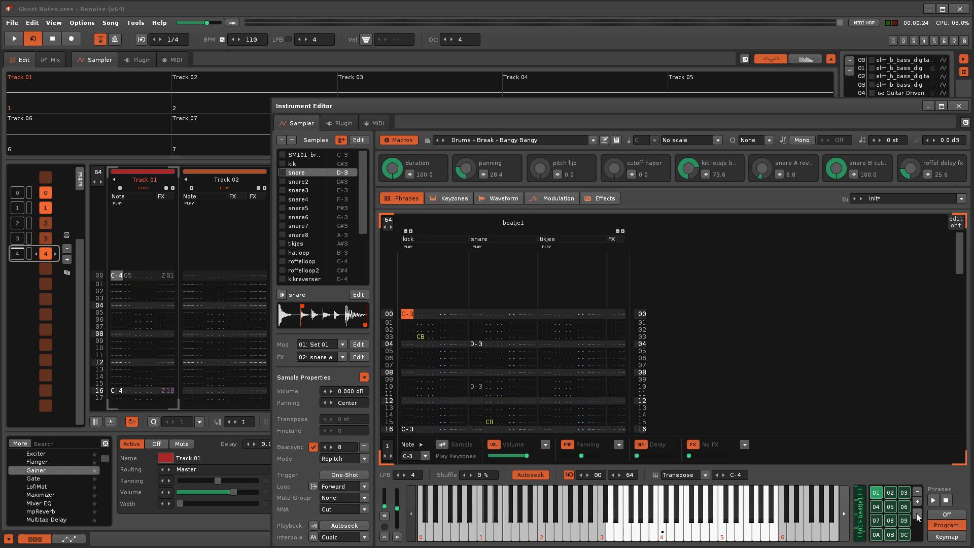
Play pattern 4 with the Bangy Bangy break instrument and look through its phrases, starting from beatje1
key("space")
scroll(914, 516, "down", 7)
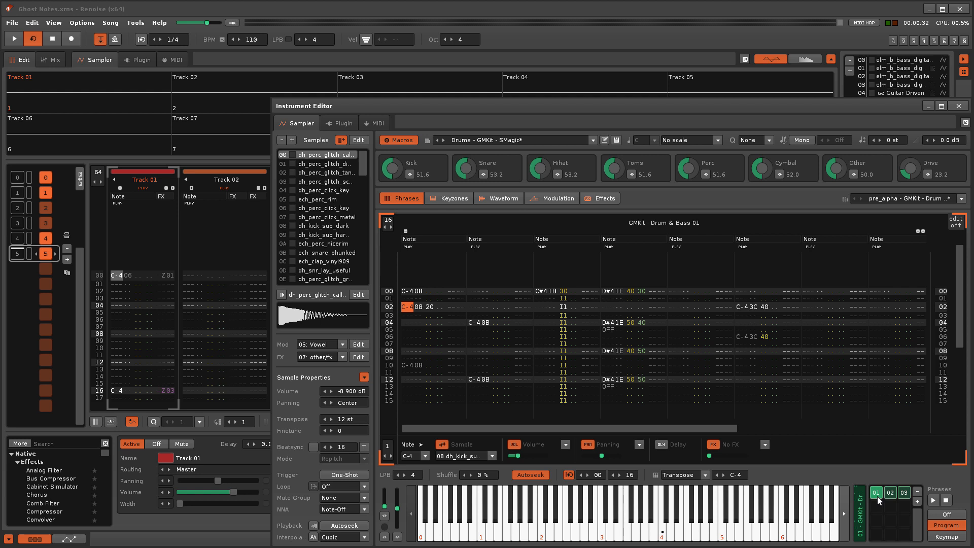
Play pattern 5 and compare phrases 01, 03 and 02 of the GMKit - SMagic drum instrument during playback
key("space")
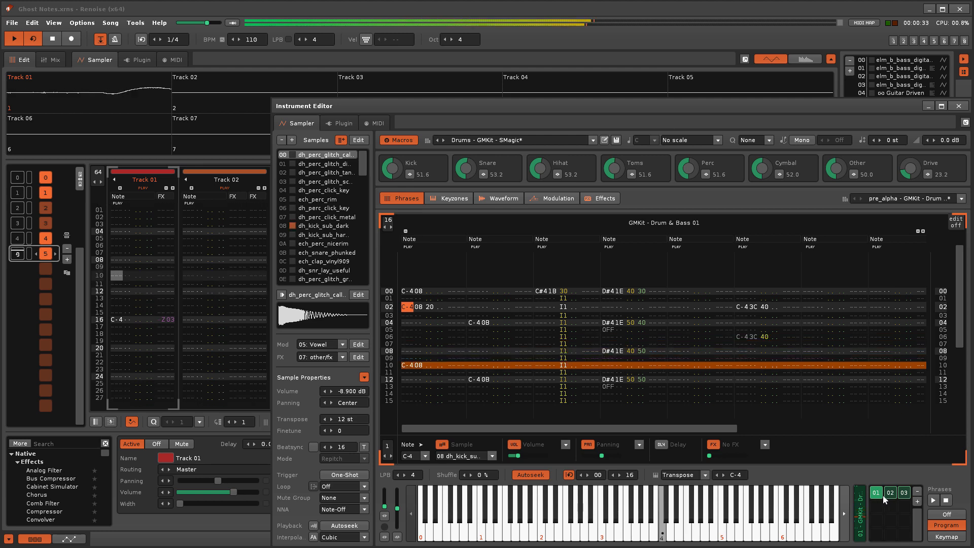
left_click(904, 493)
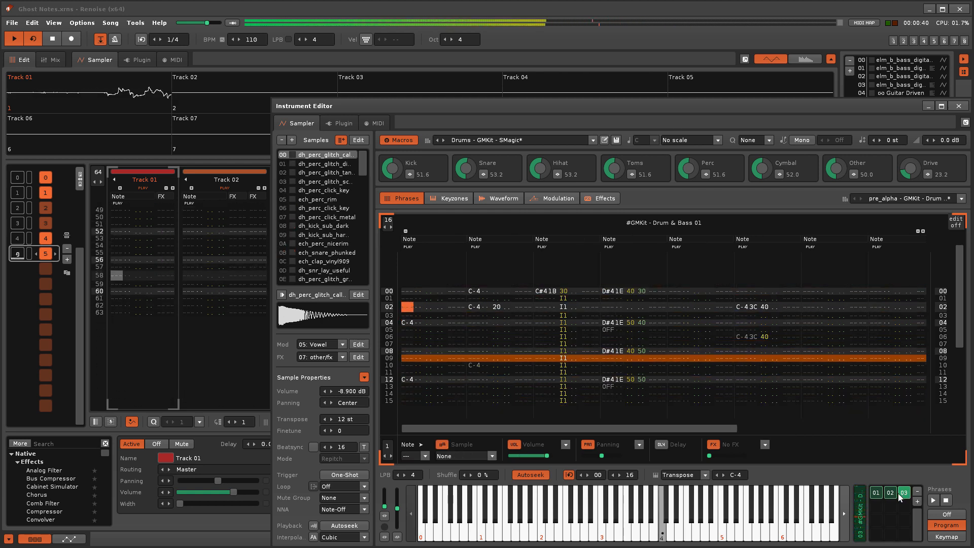
left_click(877, 493)
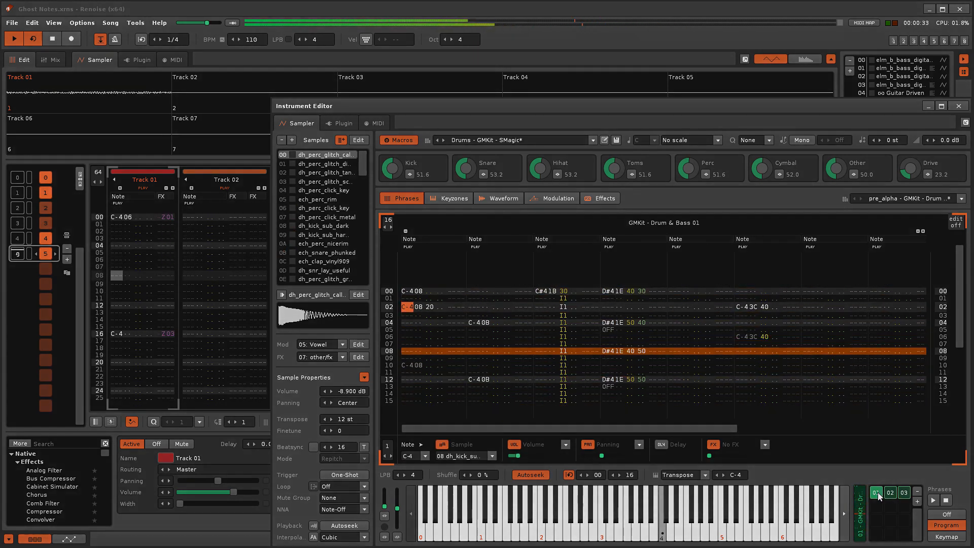
left_click(905, 493)
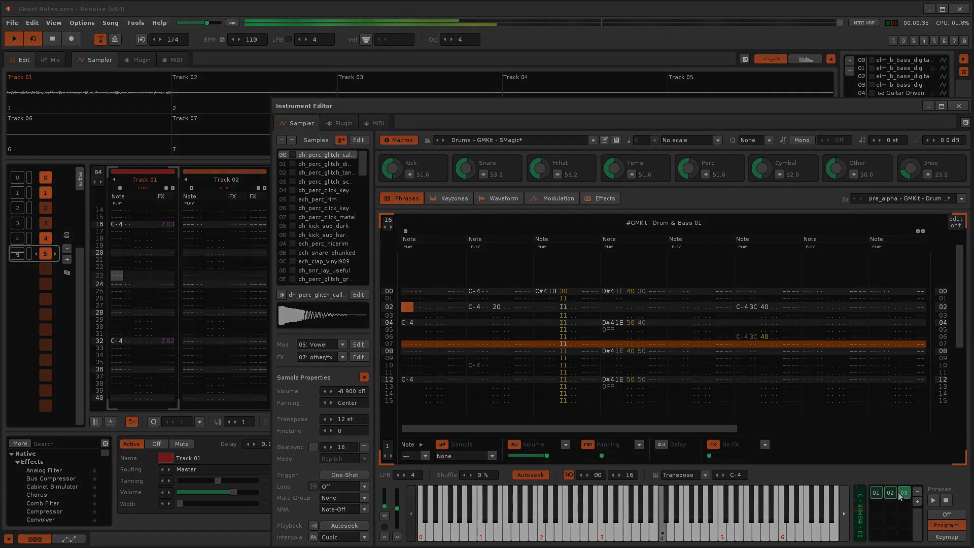
left_click(891, 494)
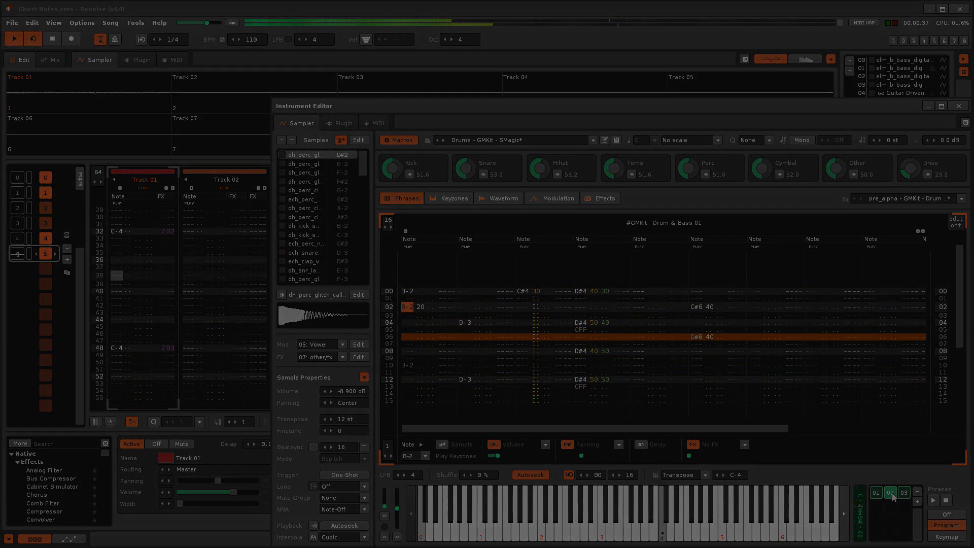